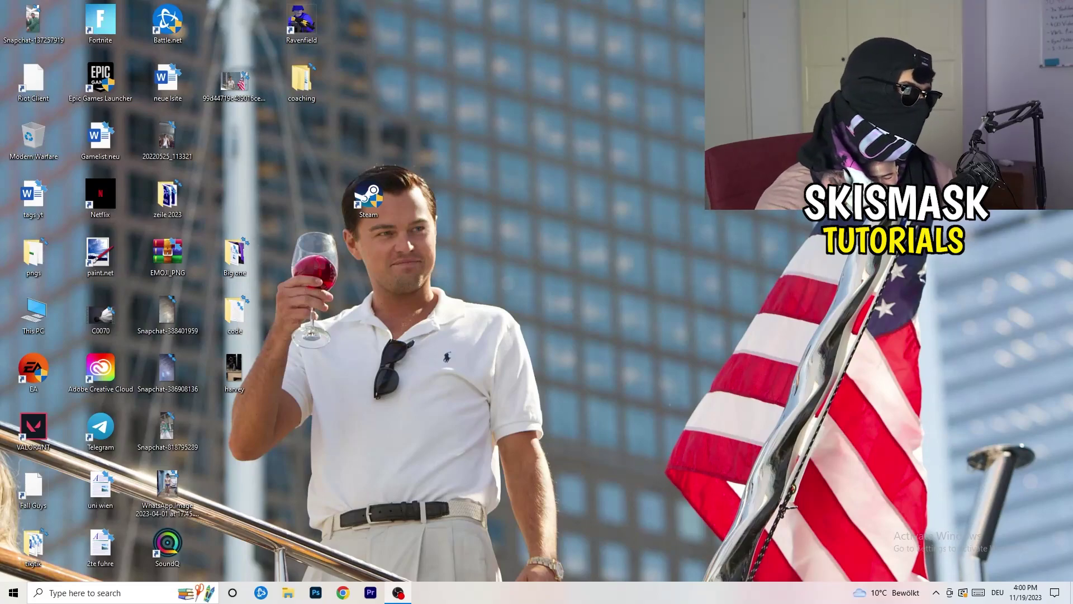
Step: Open Windows Settings from the Start menu and go to the Gaming section's Xbox Game Bar page
key("super")
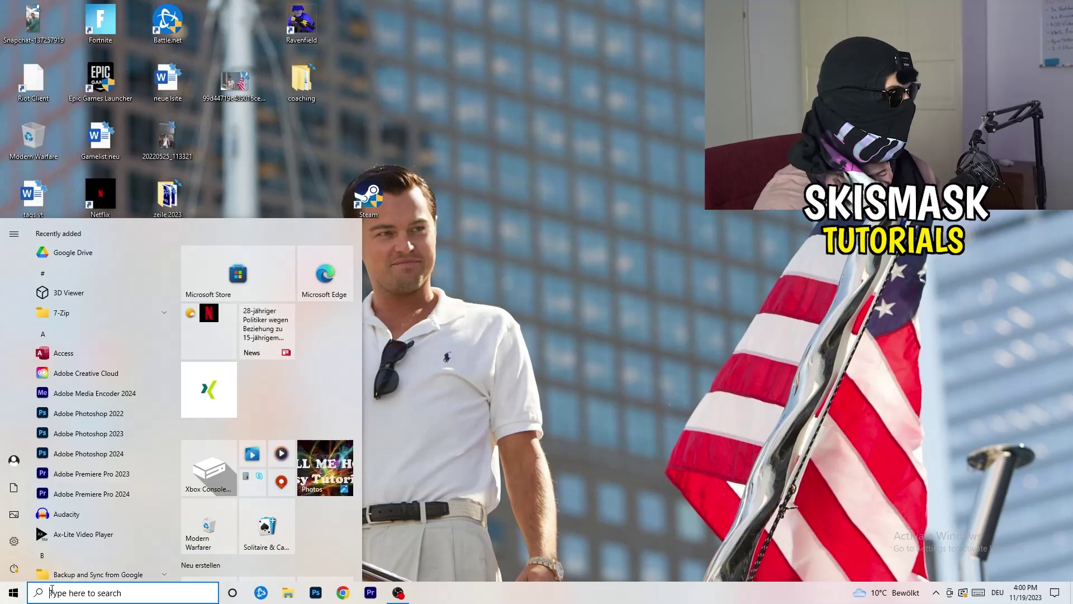
left_click(14, 541)
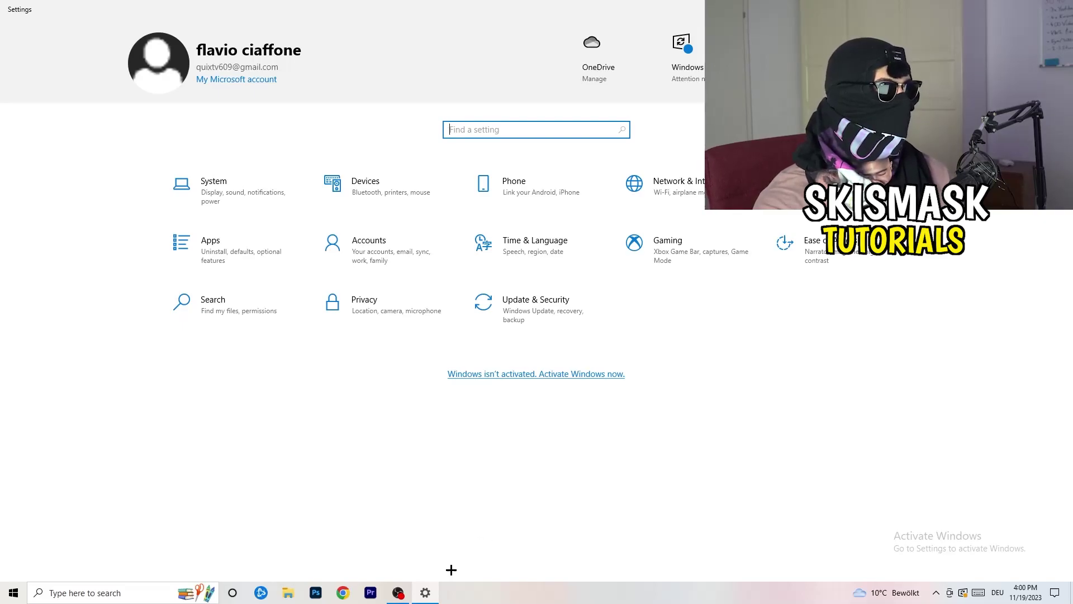
left_click(697, 261)
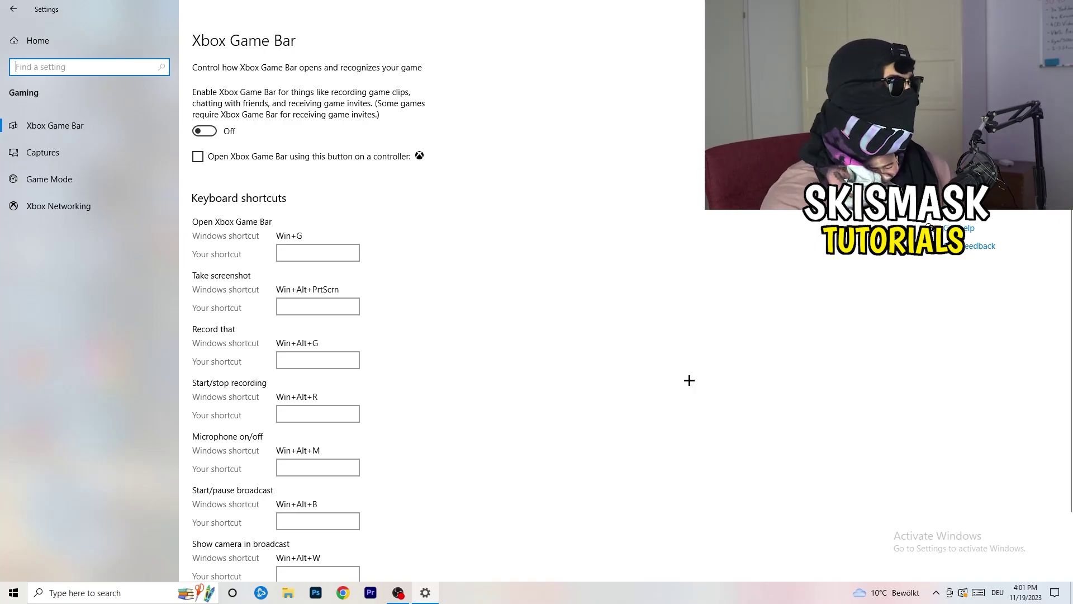
Step: On the Captures page, review the maximum recording length options, keeping 2 hours
left_click(88, 155)
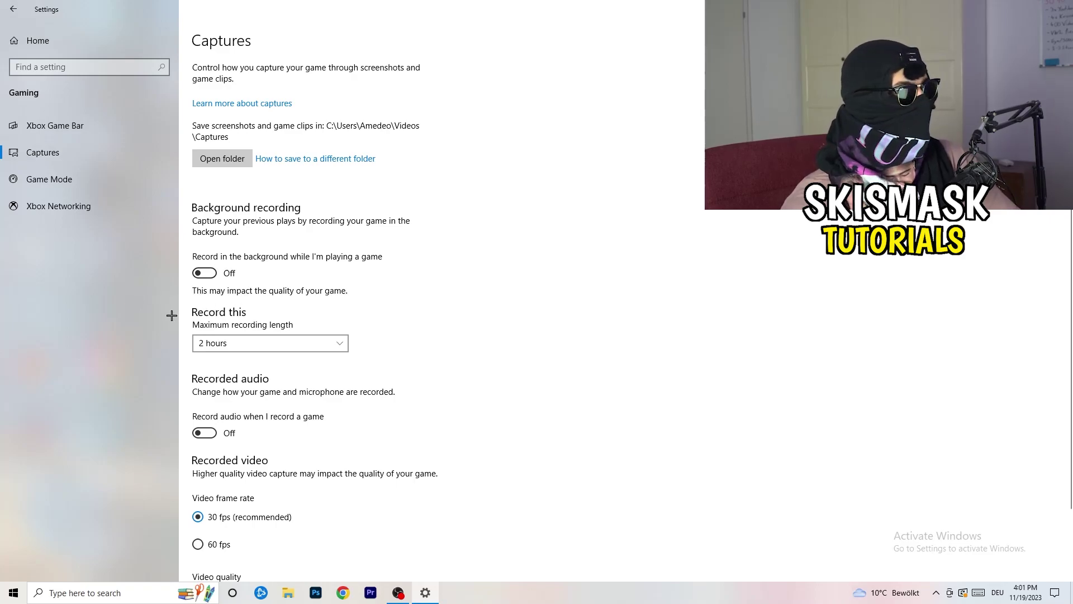
left_click(261, 346)
left_click(439, 308)
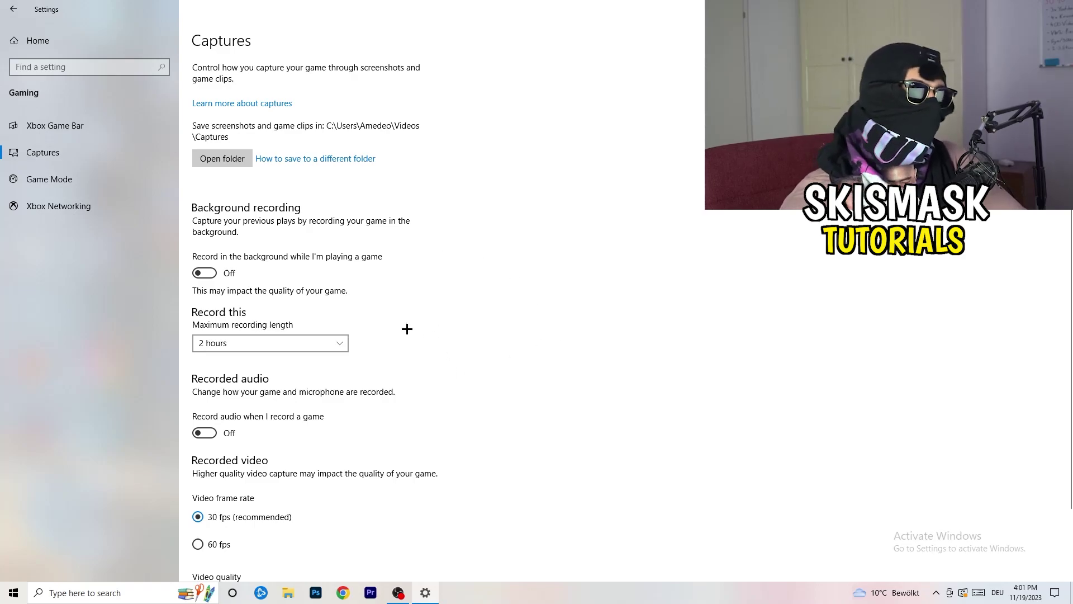
left_click(320, 341)
left_click(686, 285)
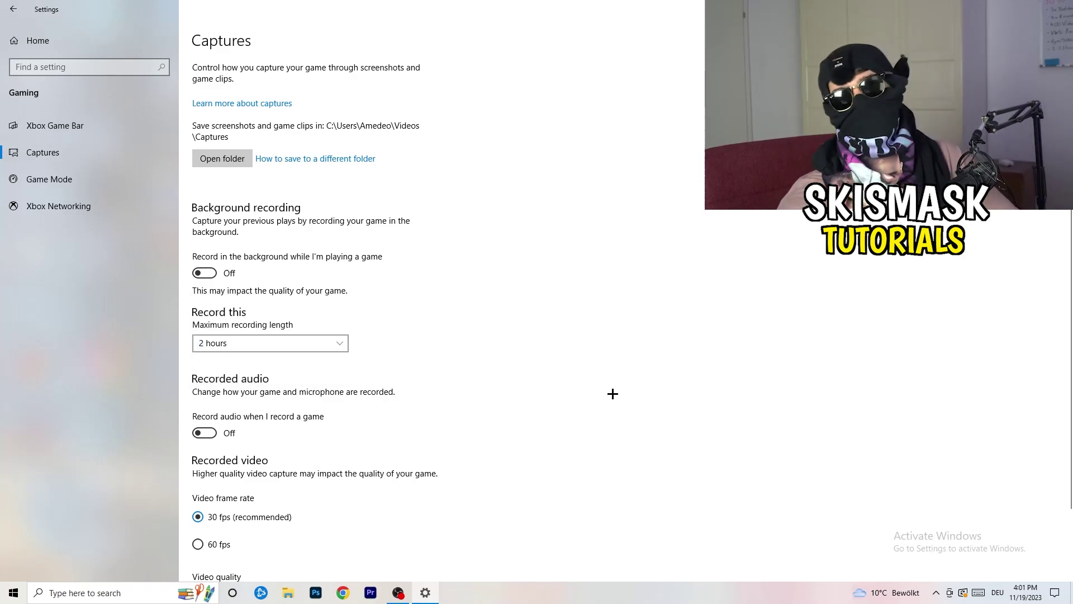
scroll(280, 391, "down", 2)
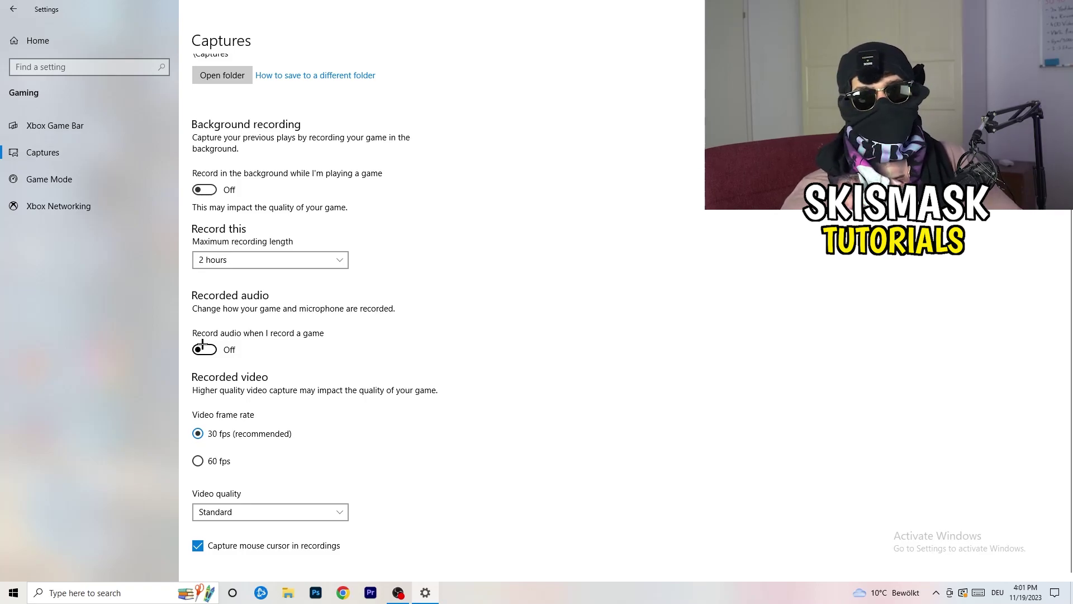
Step: Confirm the Game Mode toggle is On, then close Settings with Alt+F4
left_click(76, 176)
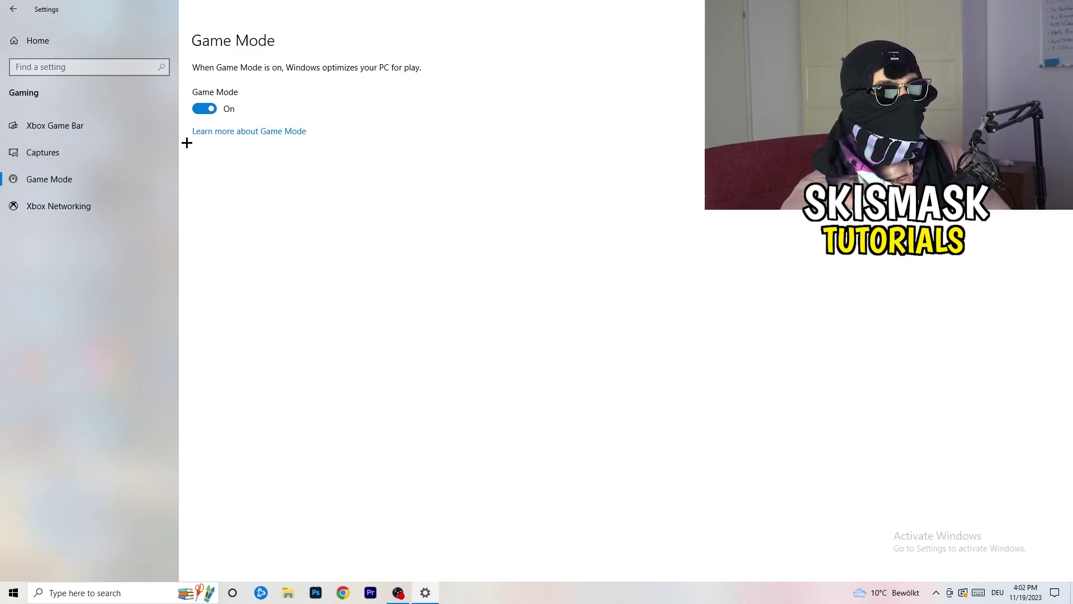
key("alt+F4")
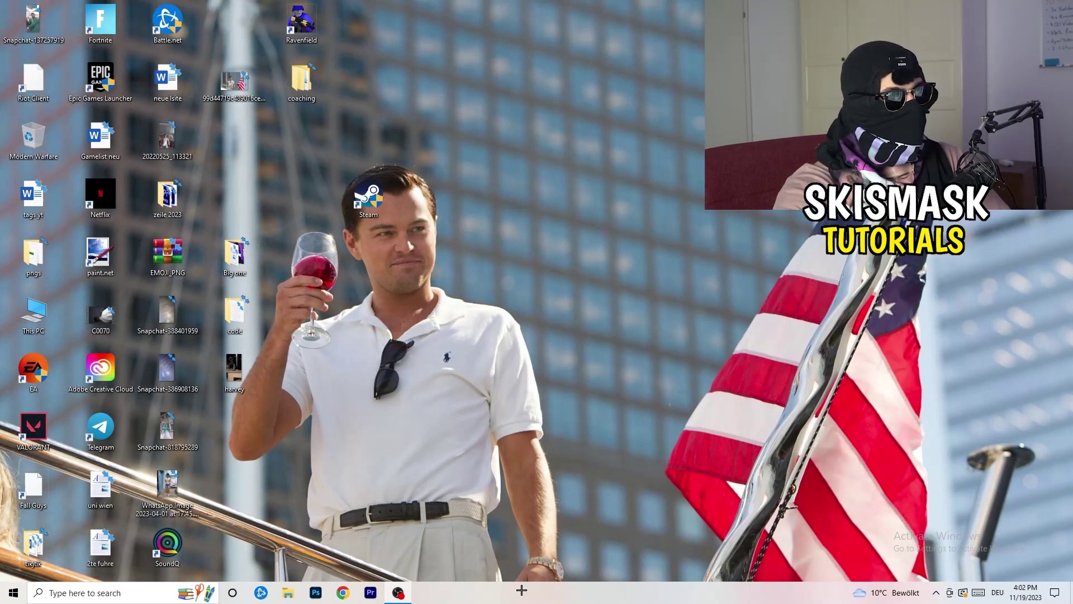
Step: Launch Task Manager from the taskbar's right-click menu and maximize its window
left_click_drag(521, 591, 378, 526)
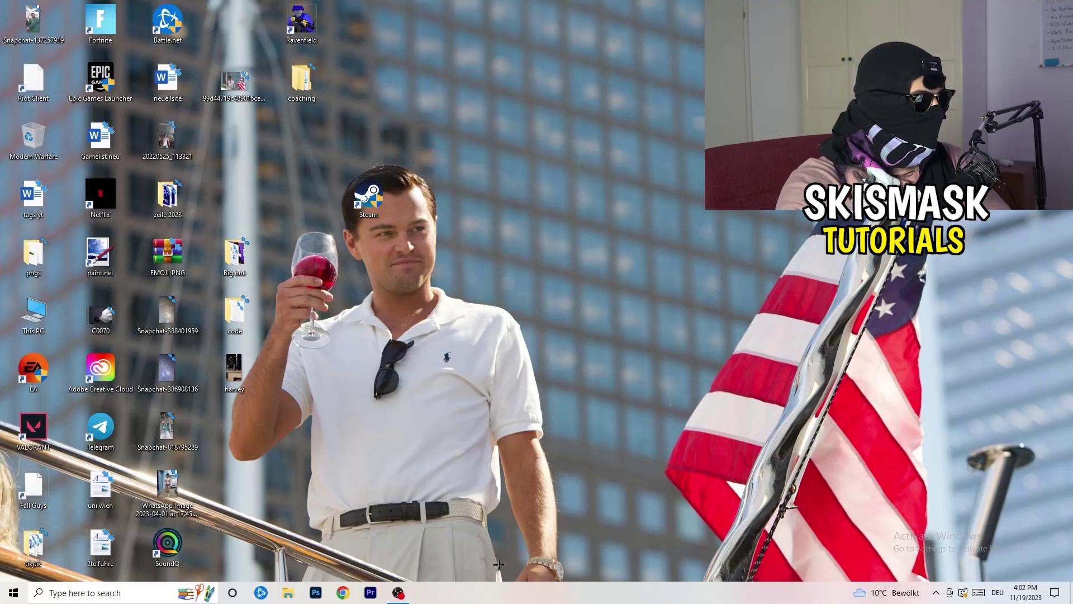
right_click(520, 594)
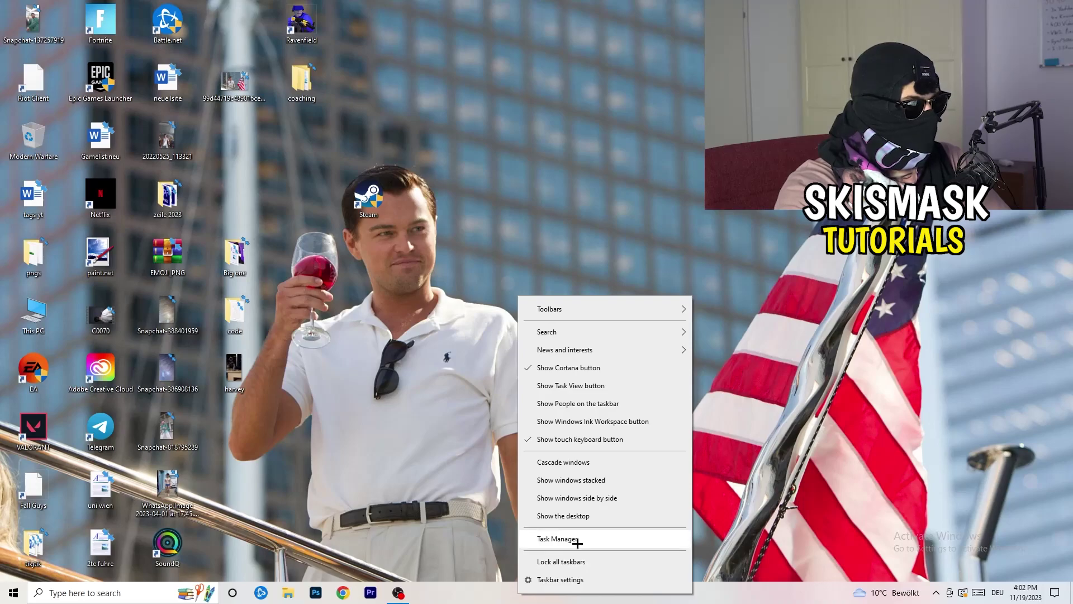
left_click(559, 538)
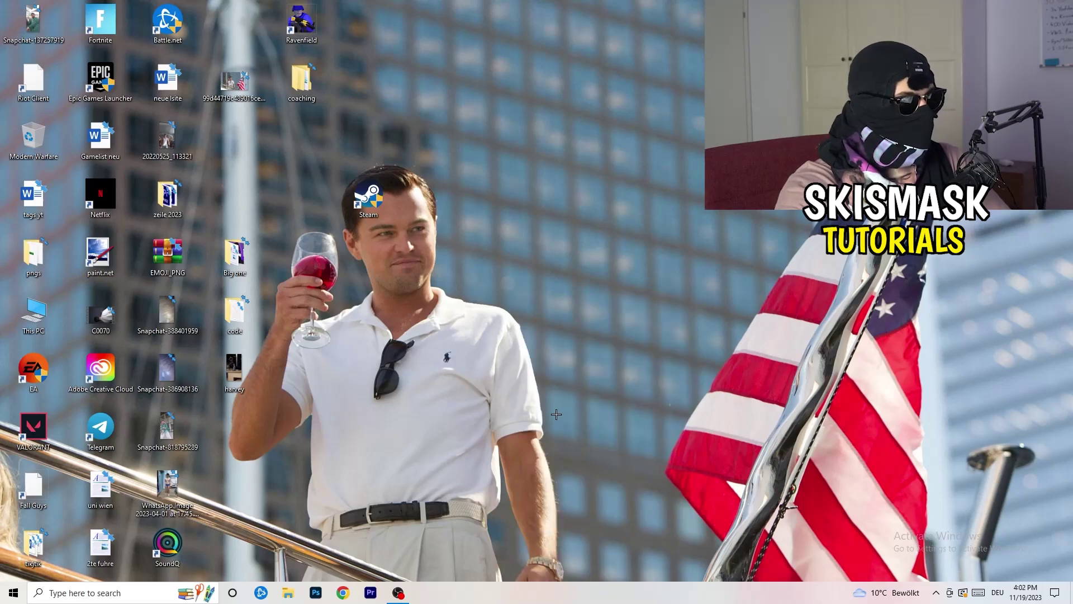
left_click(619, 29)
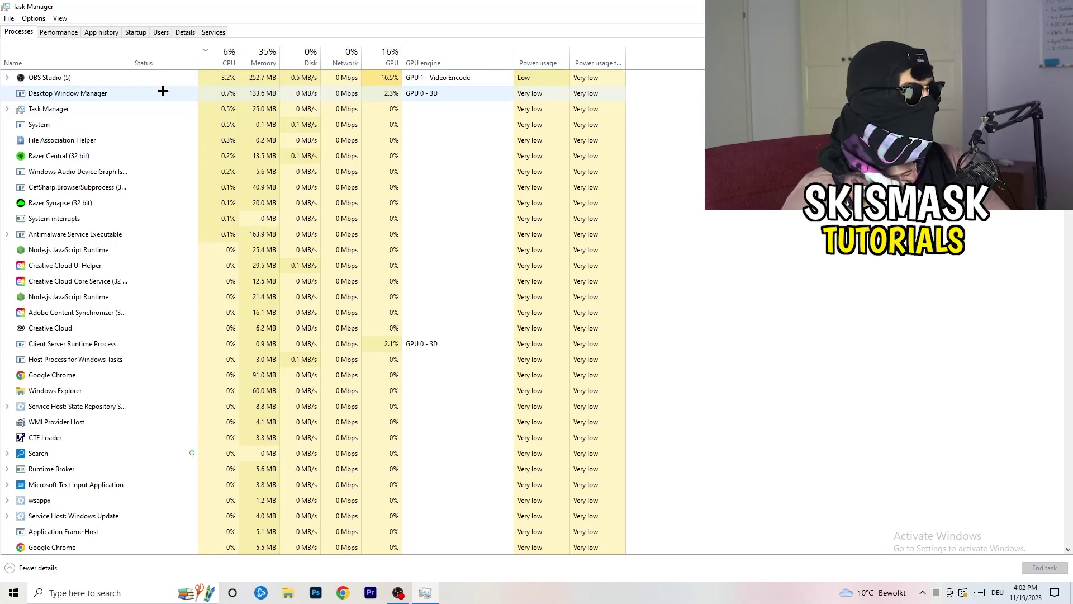
left_click(387, 56)
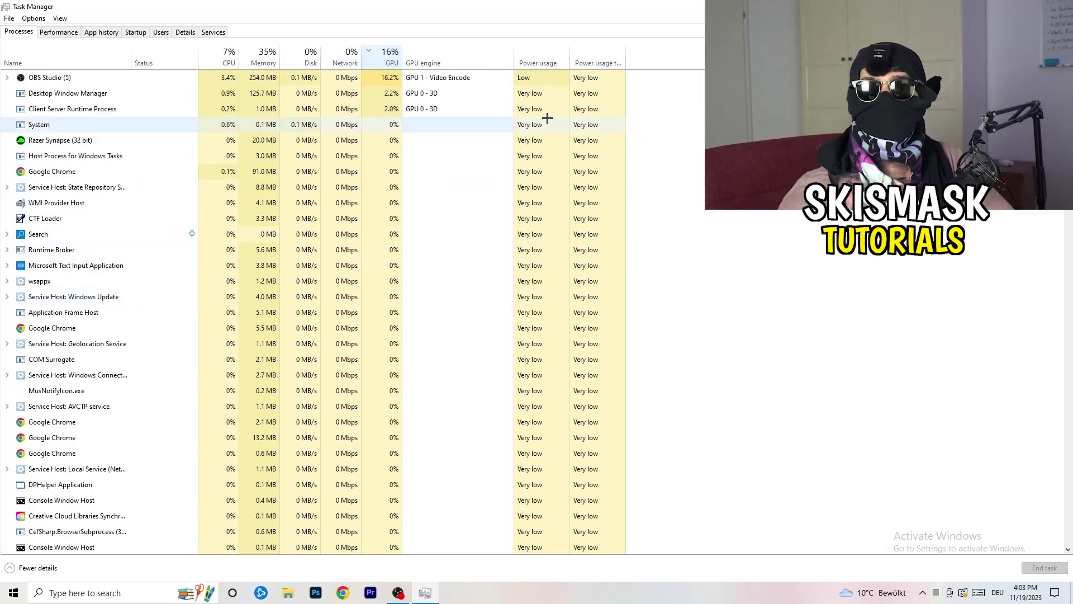
right_click(390, 80)
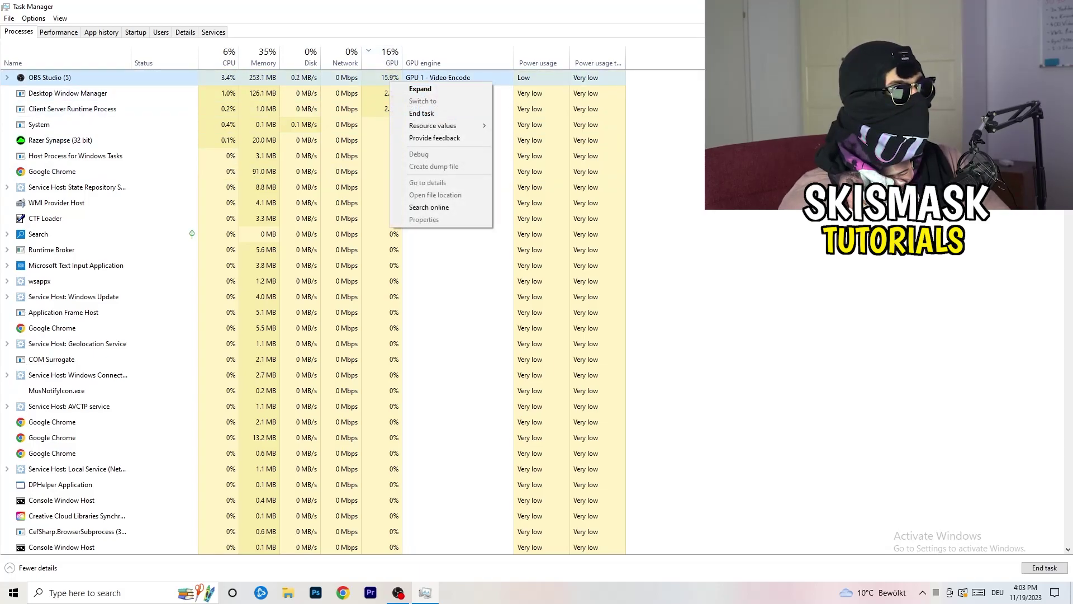
left_click(683, 134)
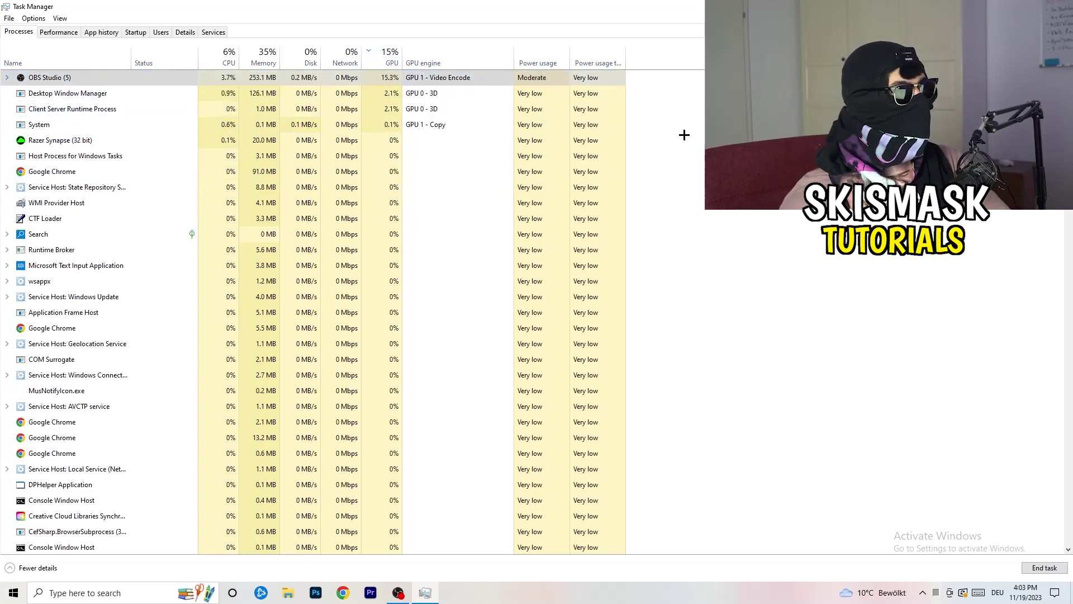
left_click(233, 51)
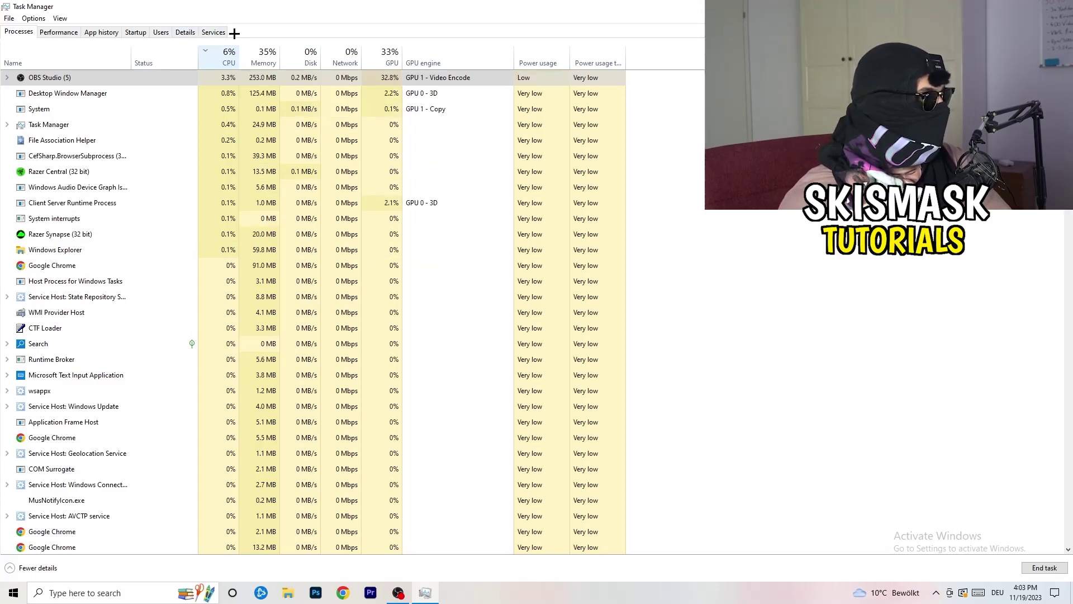
Step: Browse the Details tab and a Creative Cloud process's Set priority menu, then view the Startup tab
left_click(185, 31)
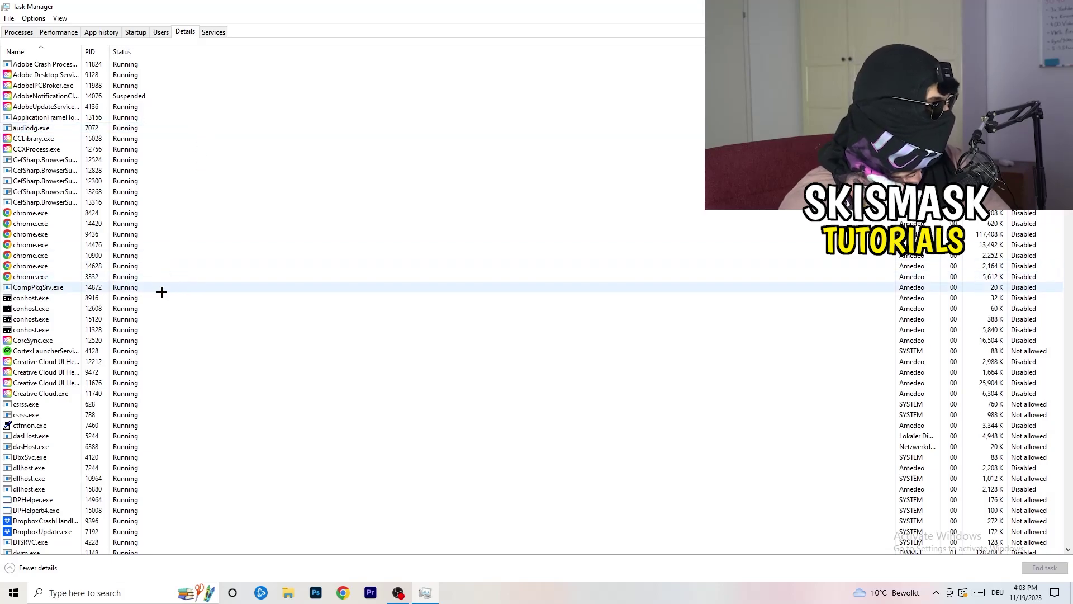
scroll(161, 289, "down", 13)
scroll(173, 263, "up", 13)
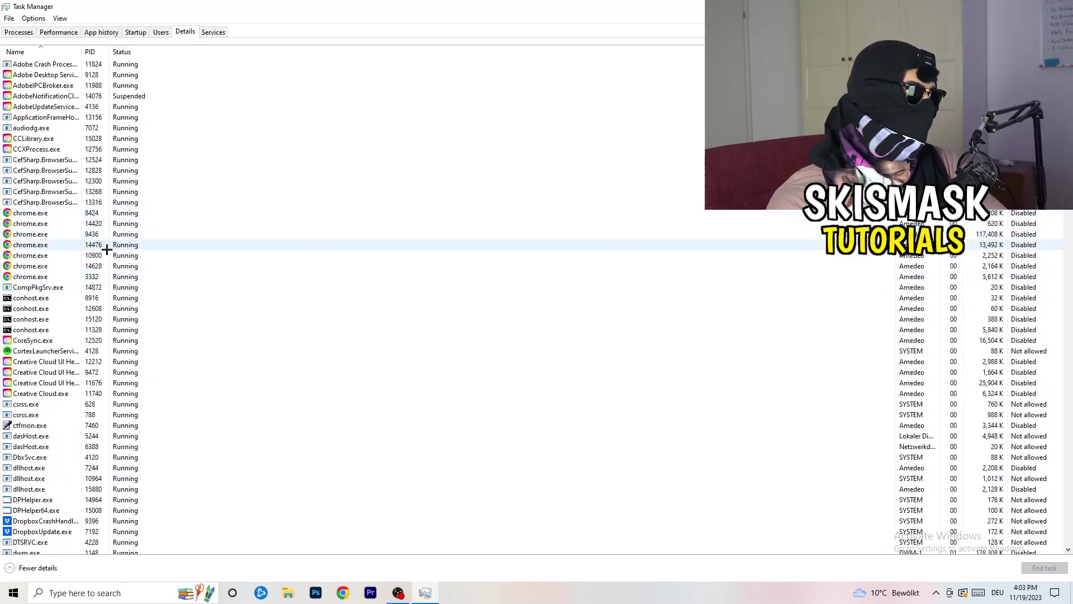
scroll(69, 294, "down", 3)
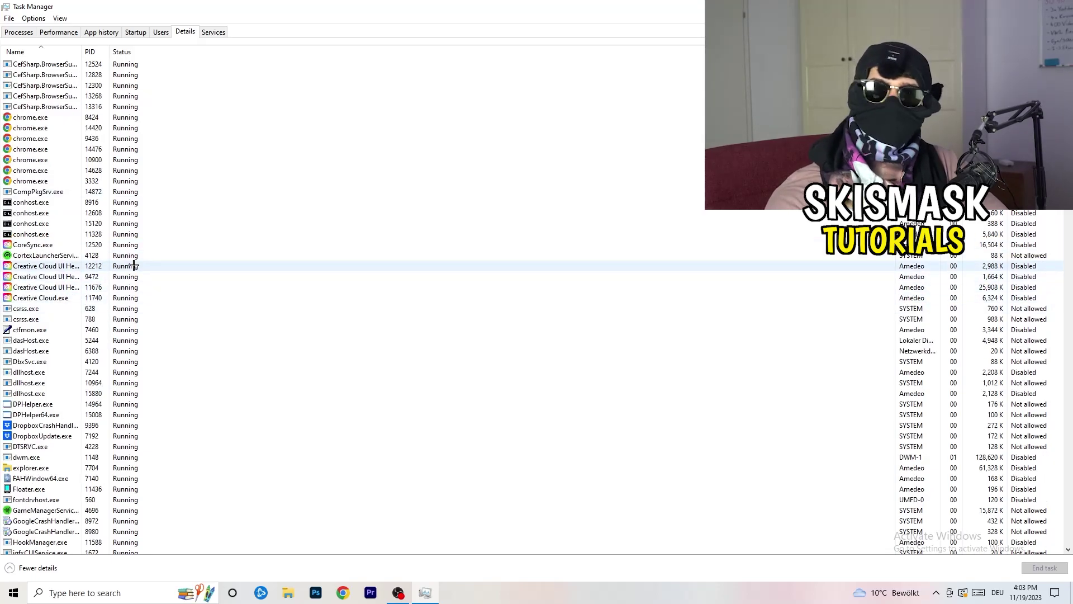
right_click(45, 287)
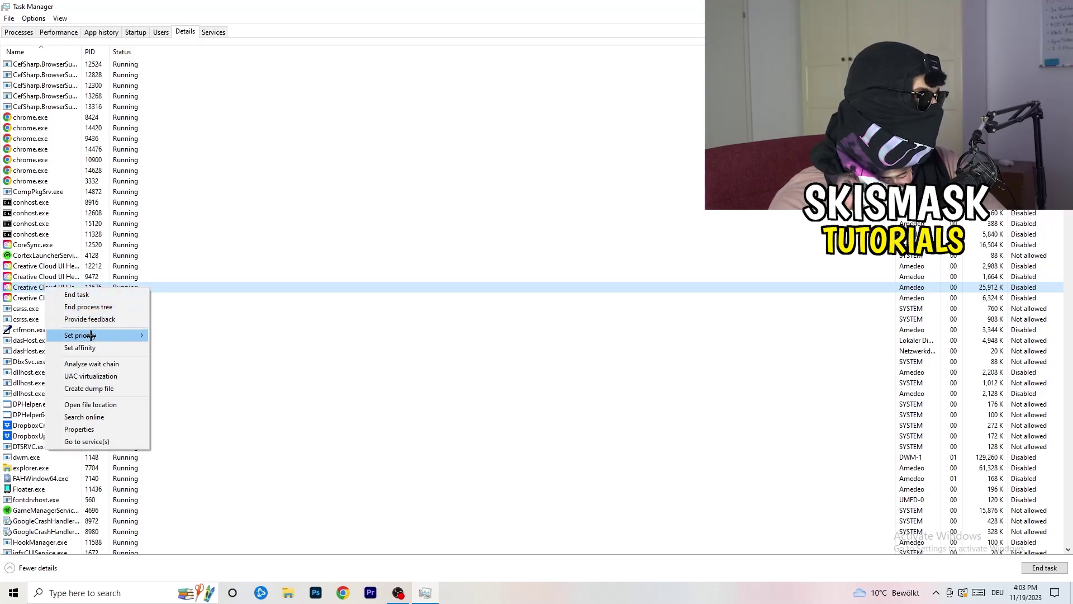
mouse_move(103, 335)
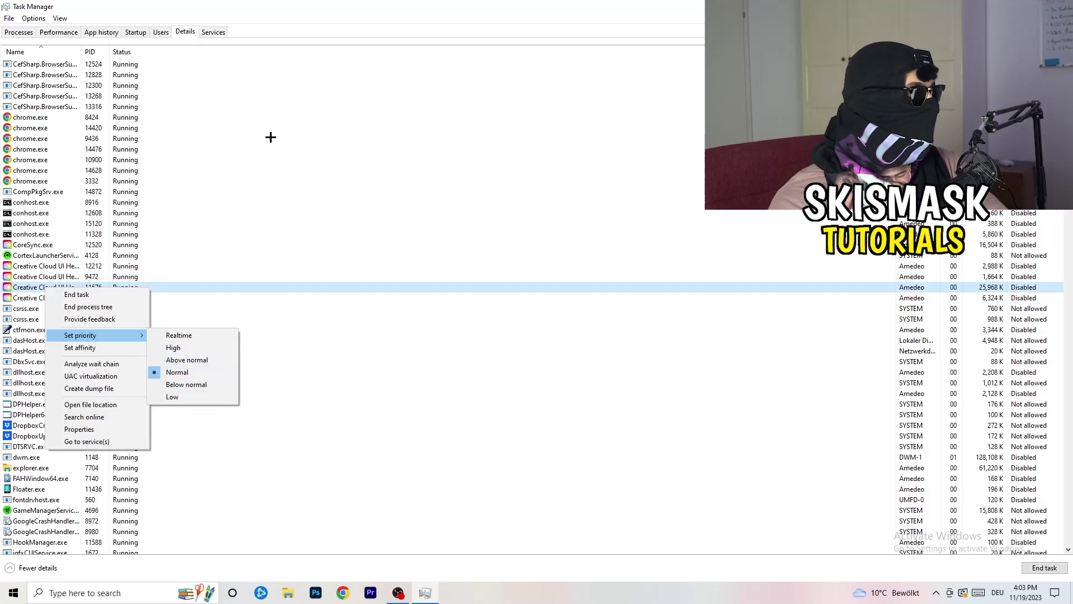
left_click(137, 34)
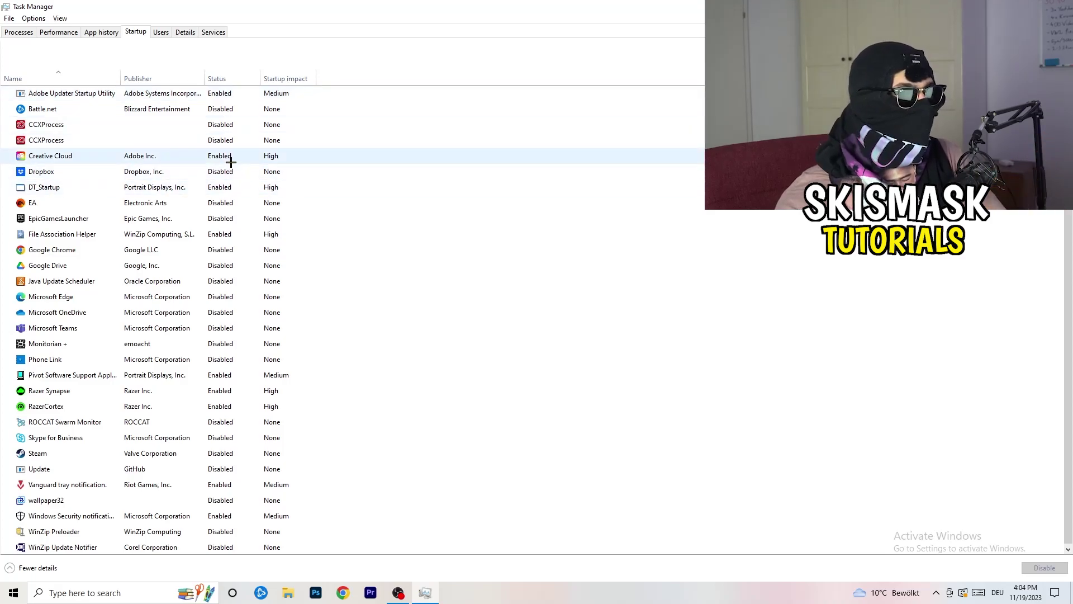
Step: Check DT_Startup's disable option without changing it, then close Task Manager
right_click(244, 187)
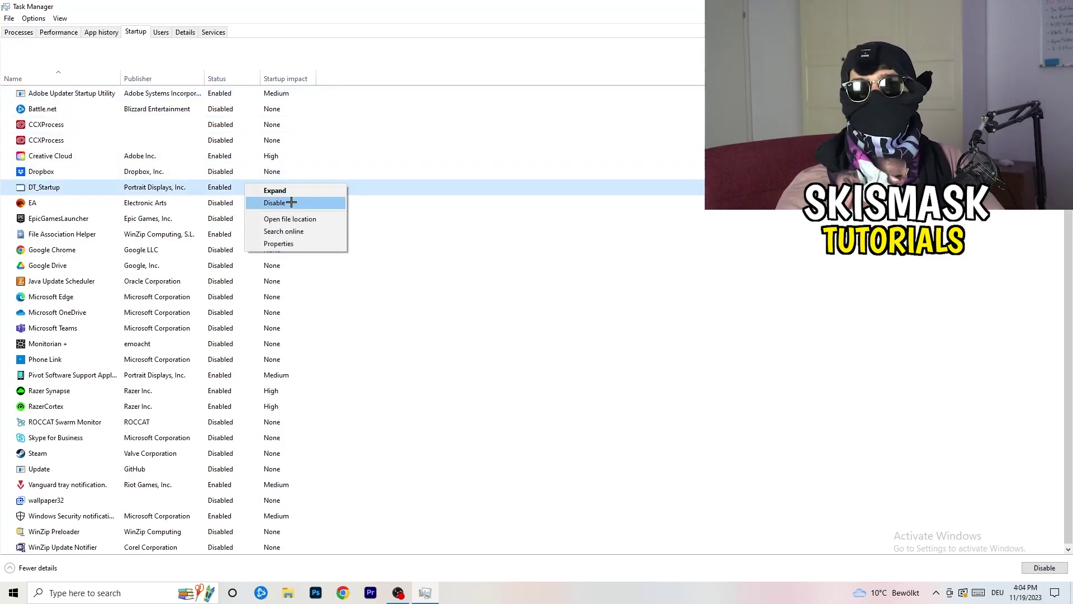
key("Escape")
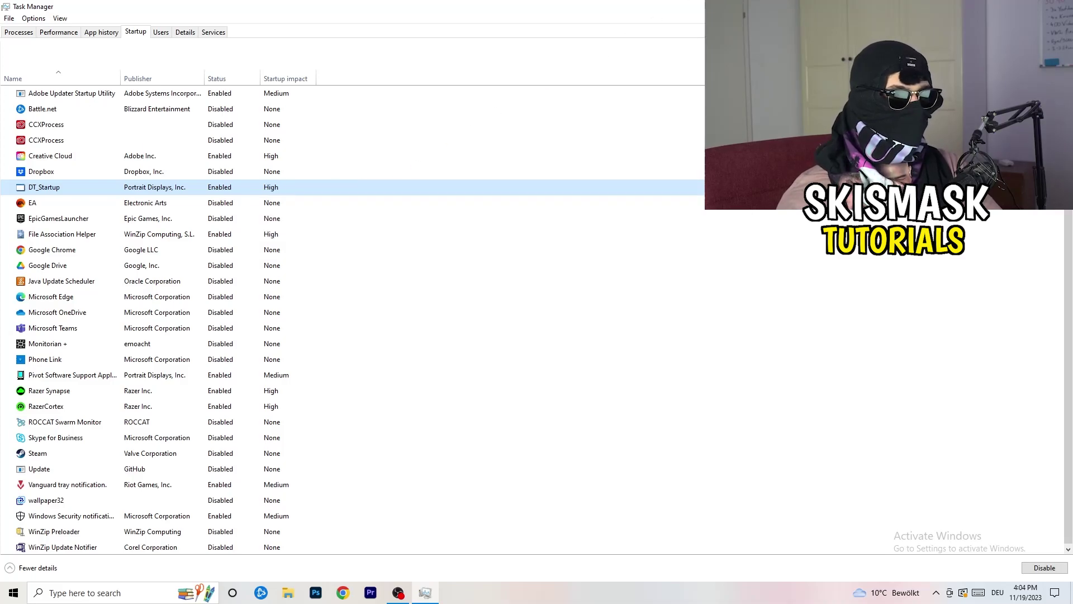
key("alt+F4")
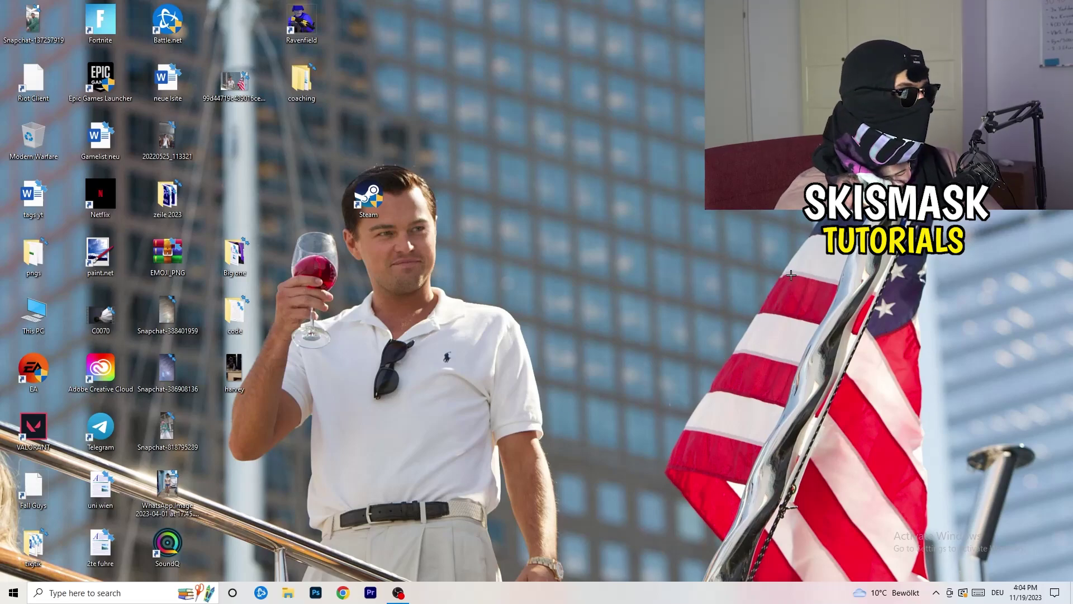
Step: Reopen Settings from the Start menu and go to the System Display page
left_click(10, 595)
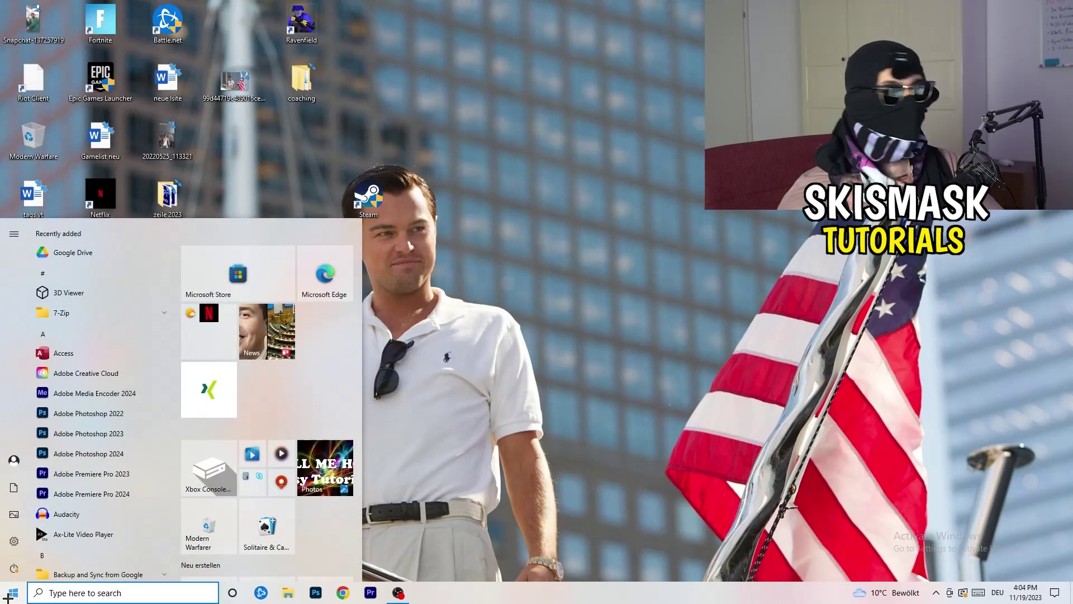
left_click(11, 545)
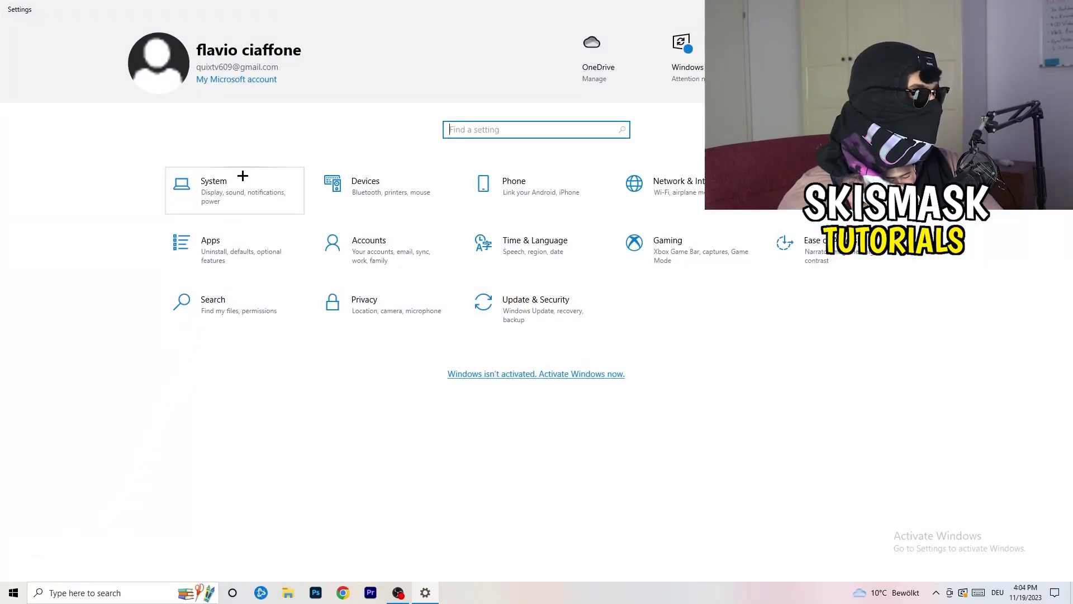
left_click(252, 179)
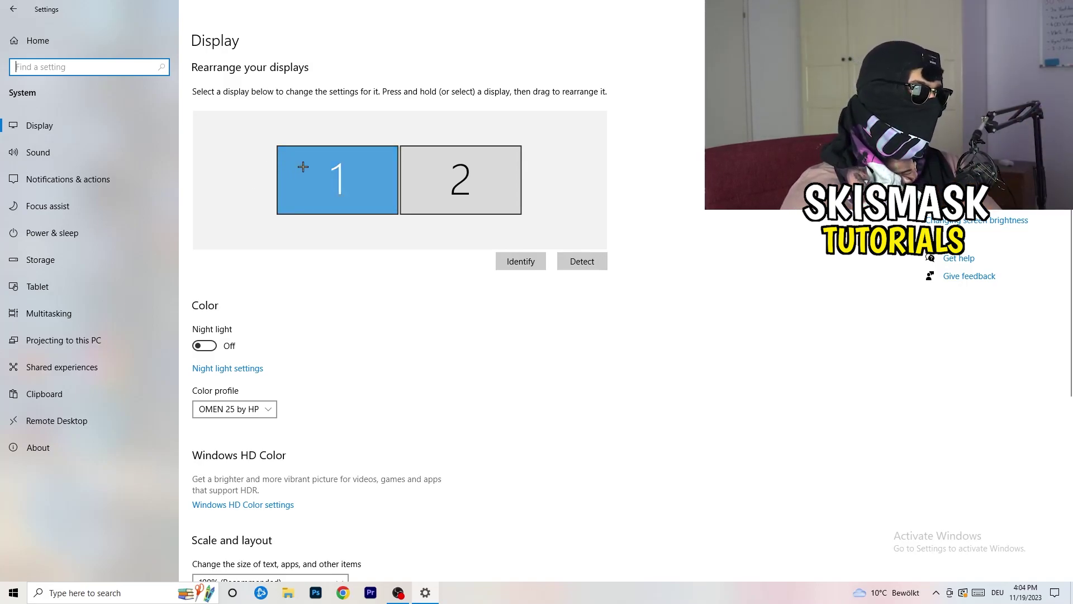
scroll(390, 203, "down", 4)
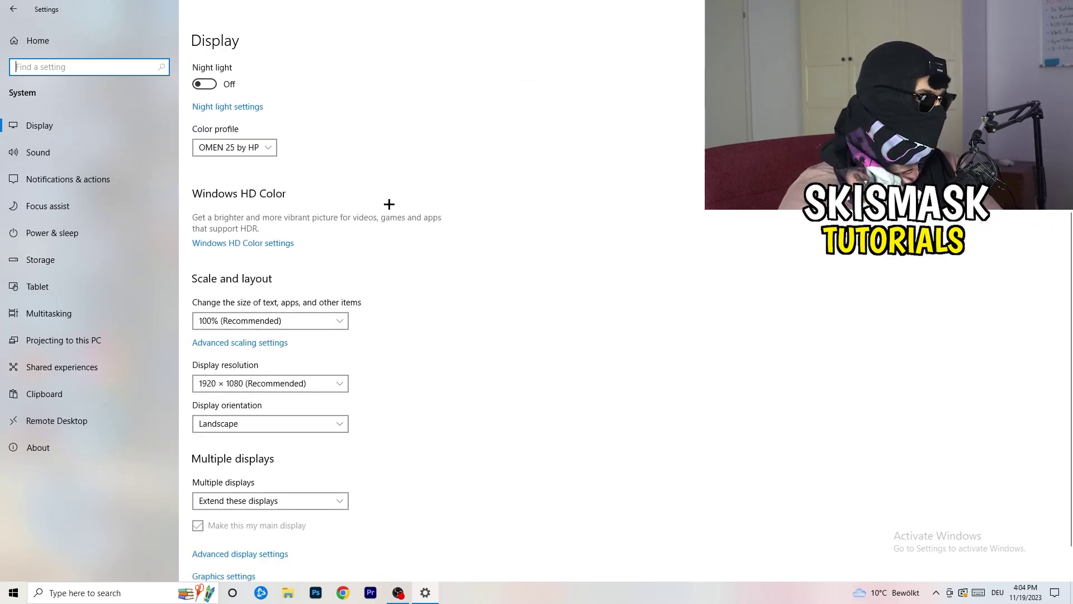
left_click(307, 324)
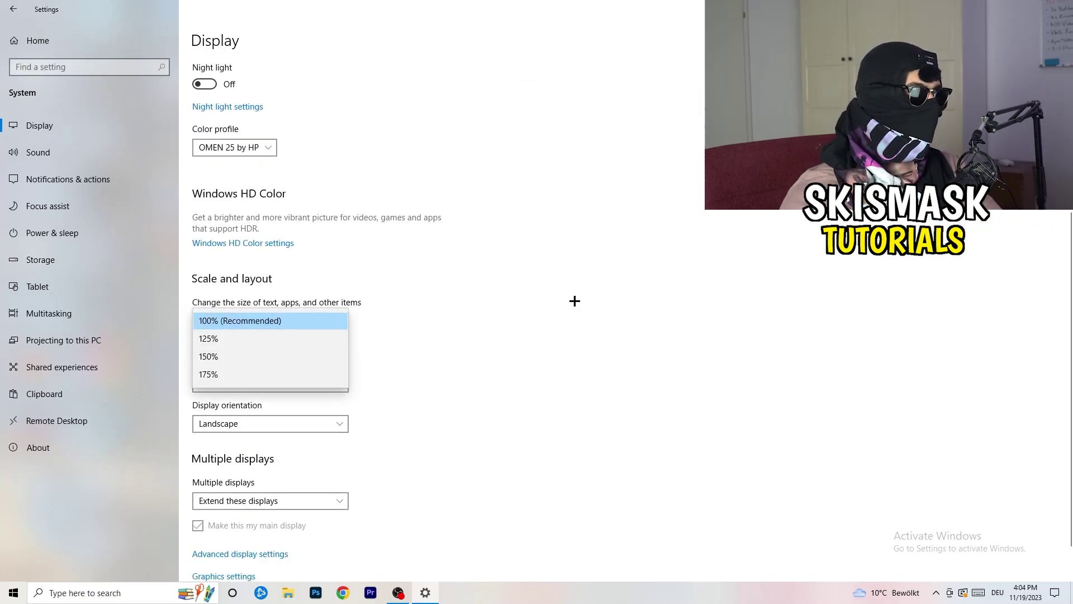
left_click(455, 307)
scroll(457, 308, "down", 1)
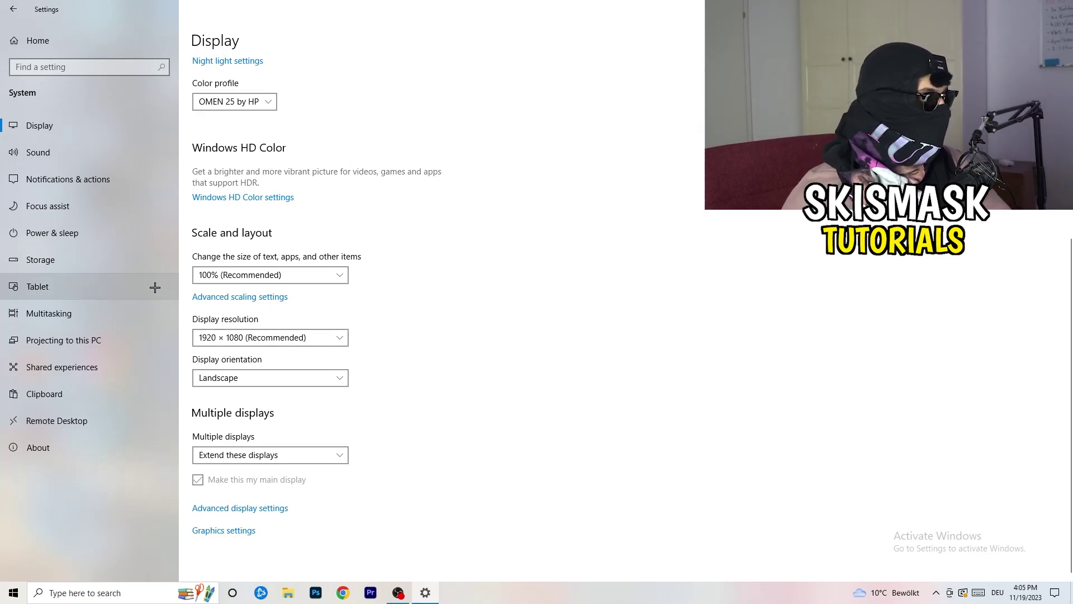
Step: From Power & sleep, review the additional power plans, keep Balanced, and close Power Options
left_click(83, 236)
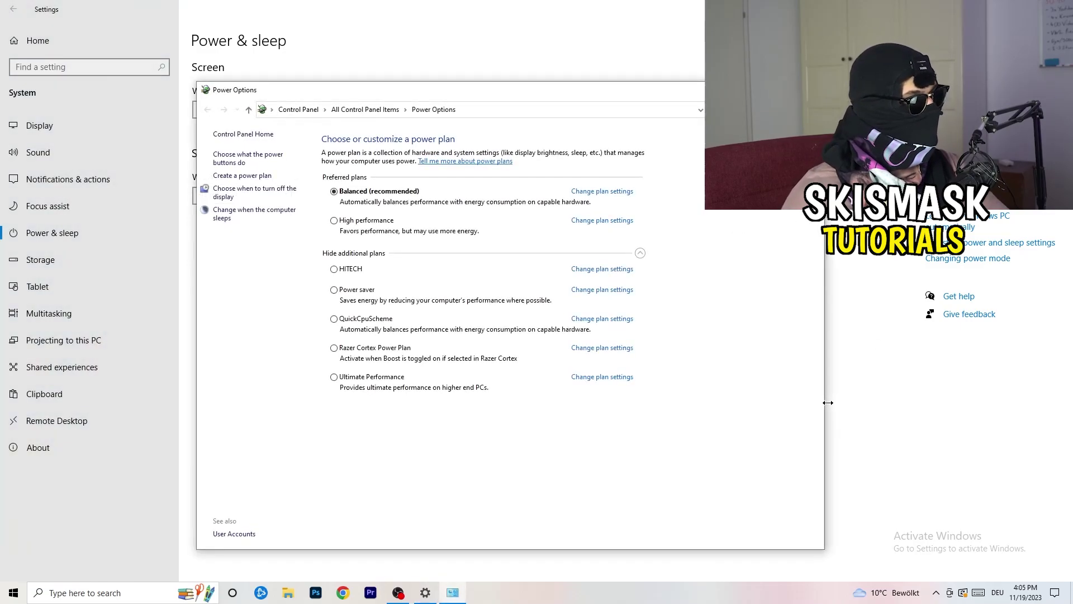
left_click(640, 253)
left_click(640, 253)
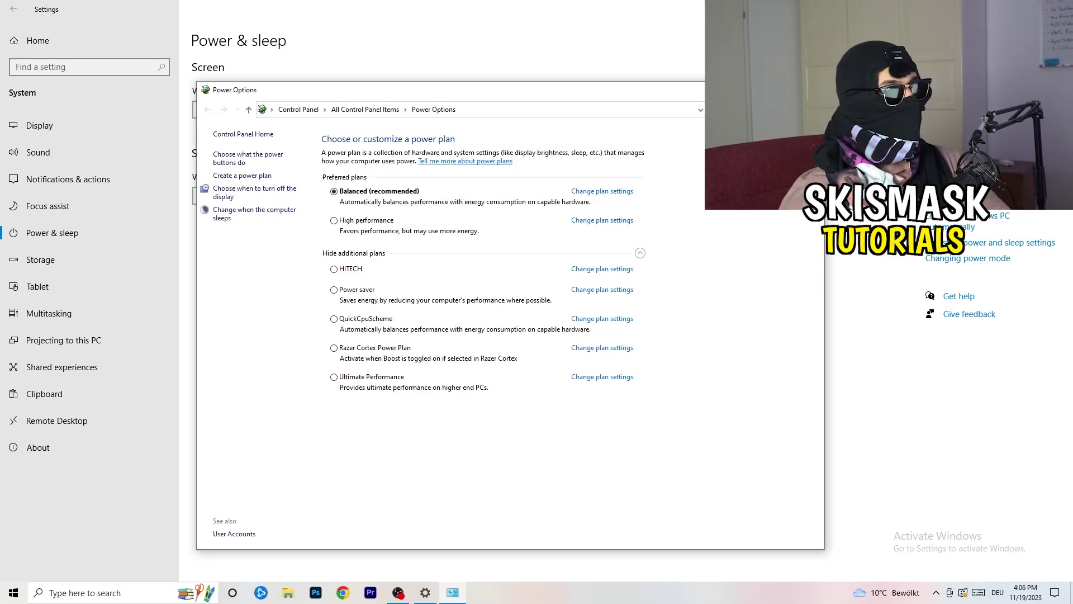
key("alt+F4")
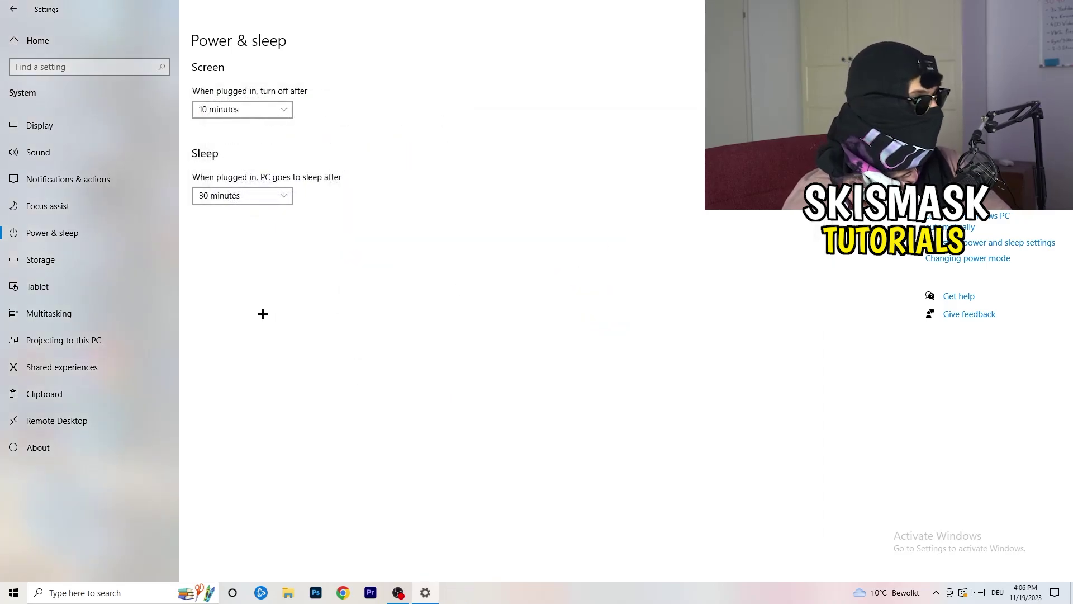
Step: Keep Storage Sense running every week and enable deleting unused temporary files
left_click(74, 264)
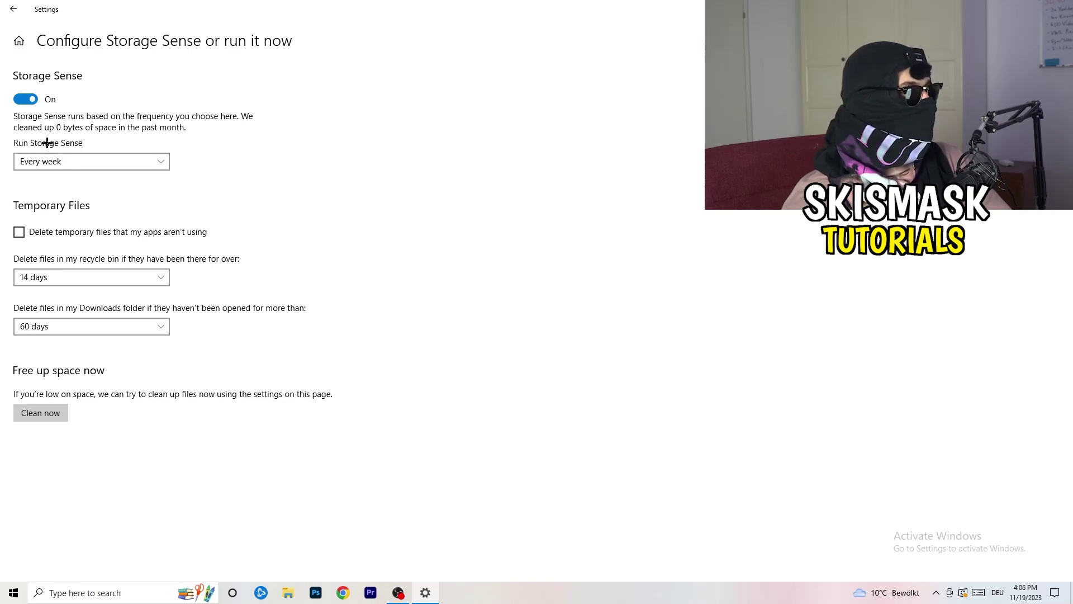
left_click(95, 161)
left_click(191, 252)
left_click(64, 233)
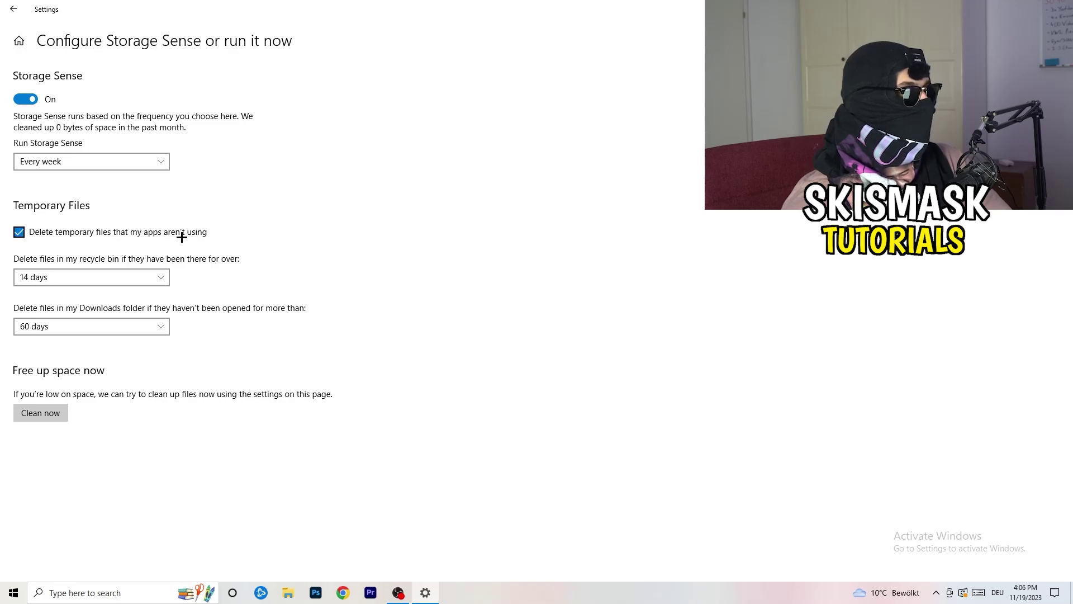
Step: Keep Recycle Bin cleanup at 14 days and Downloads cleanup at 60 days, then return to Storage
left_click(82, 278)
left_click(369, 220)
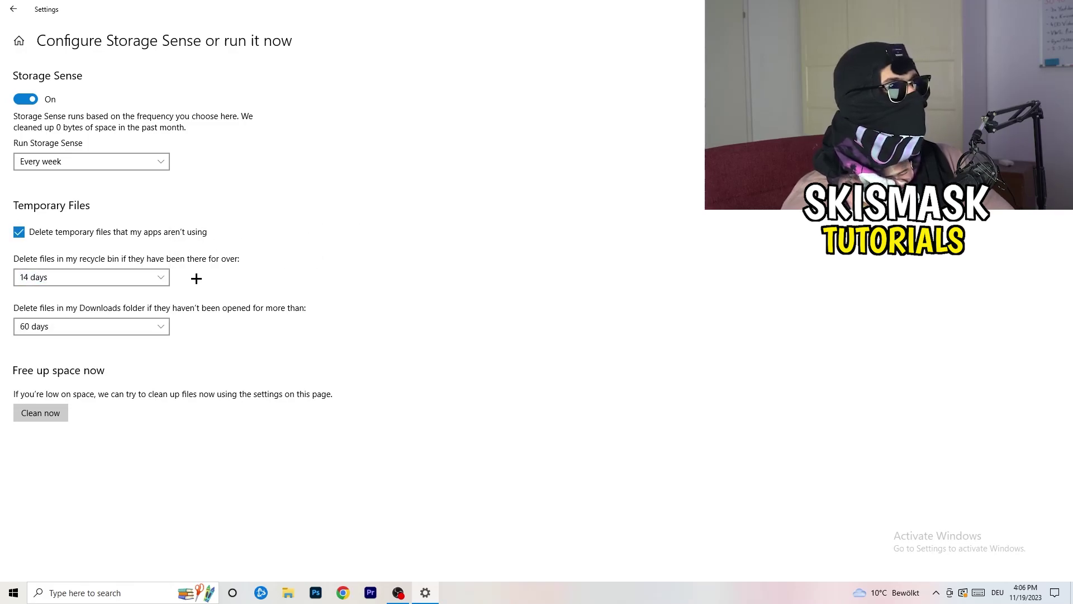
left_click(160, 278)
left_click(479, 195)
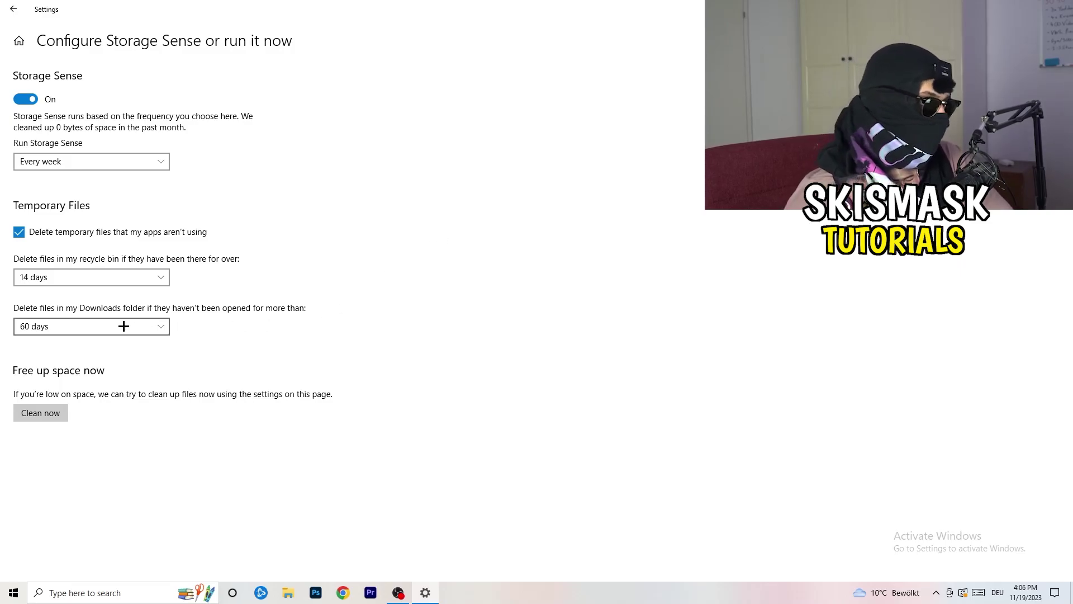
left_click(99, 327)
left_click(363, 282)
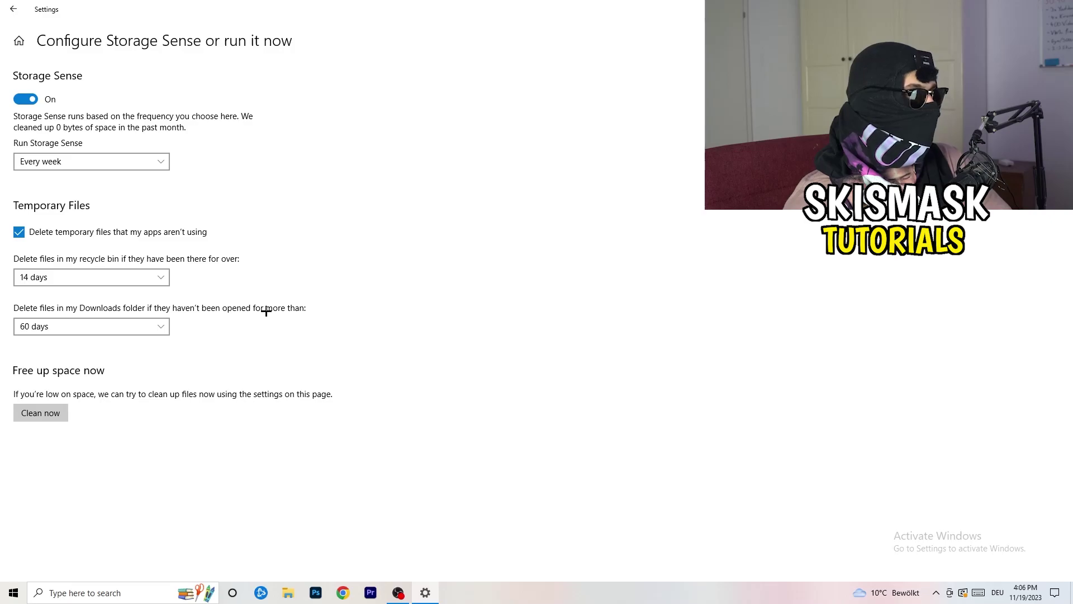
left_click(109, 336)
left_click(527, 272)
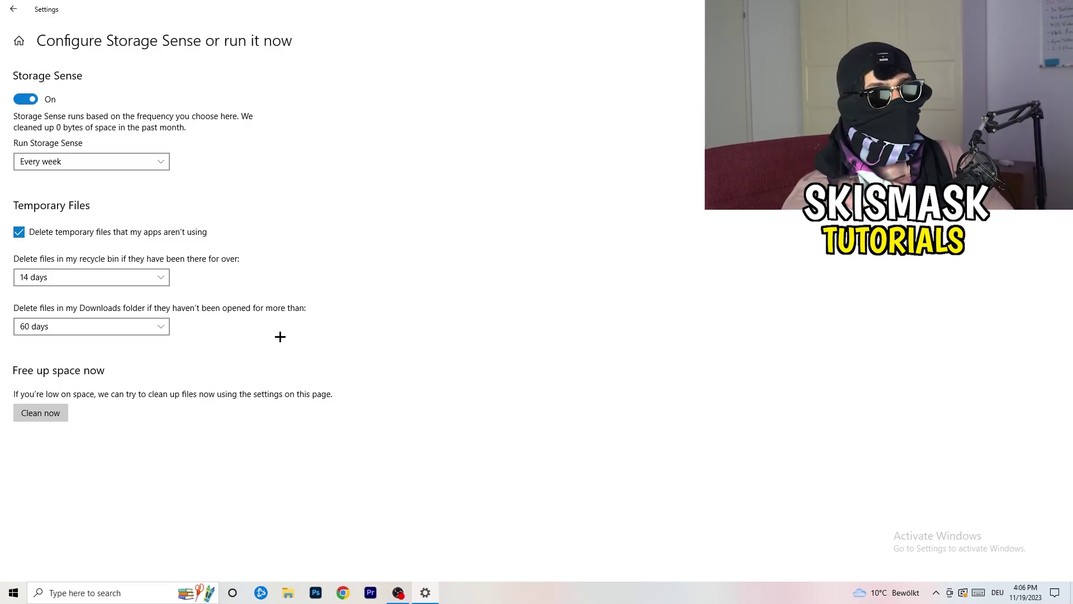
left_click(12, 10)
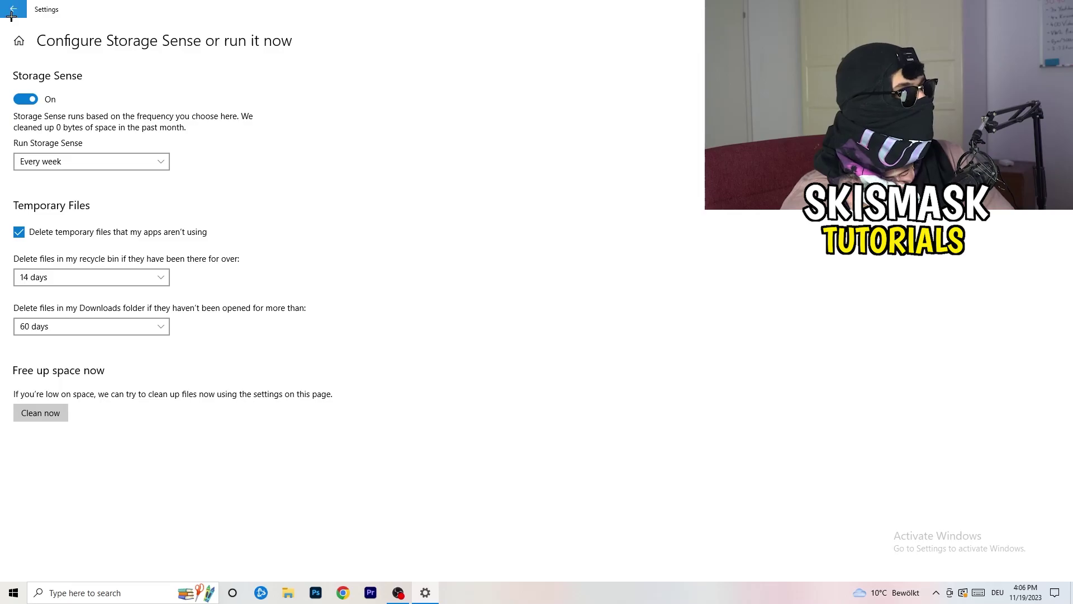
Step: Go back to Settings home, view the pending restart under Windows Update, then close Settings
left_click(11, 9)
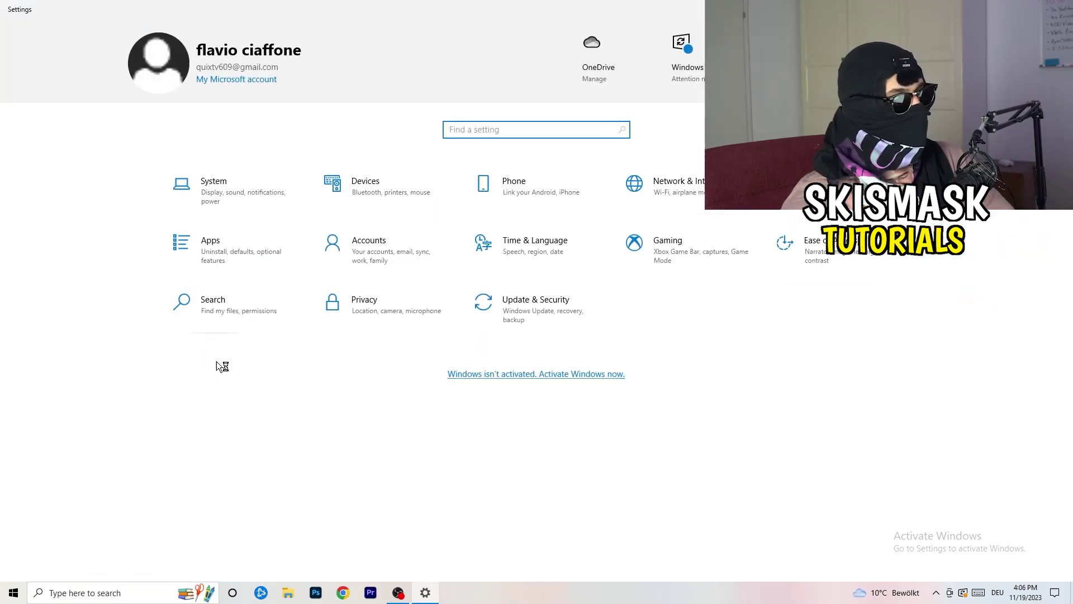
left_click(528, 314)
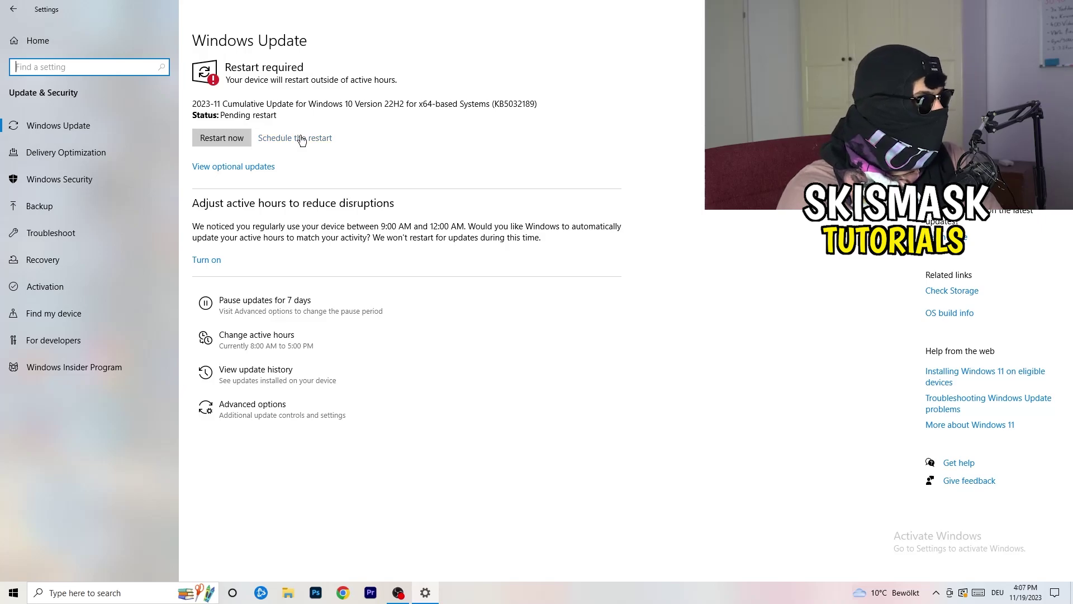
key("alt+F4")
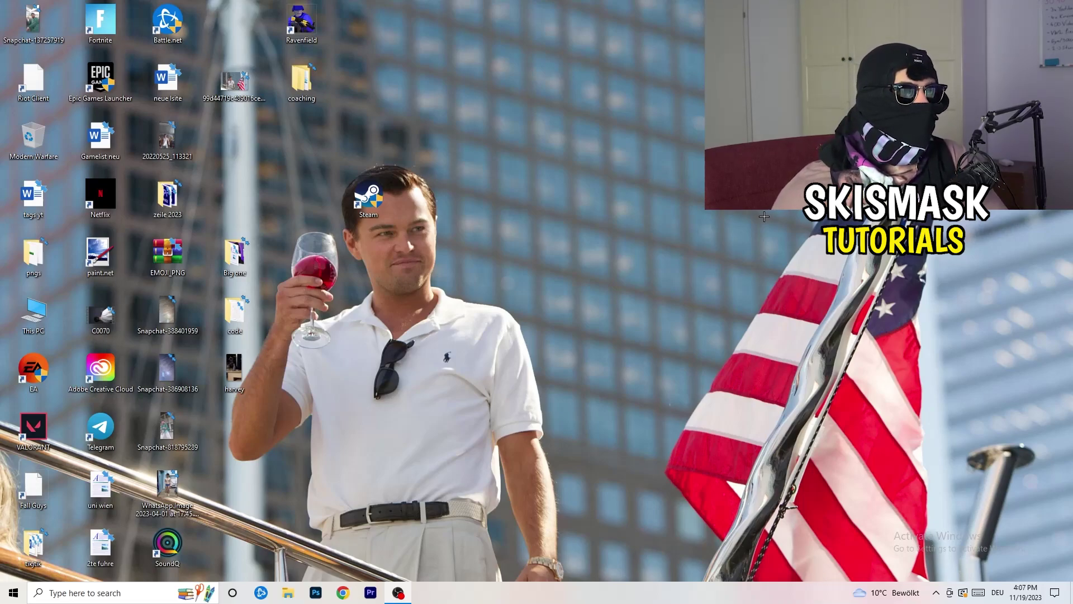
Step: Launch the NVIDIA Control Panel from the desktop context menu, landing on the 1920 × 1080 native resolution page
right_click(649, 235)
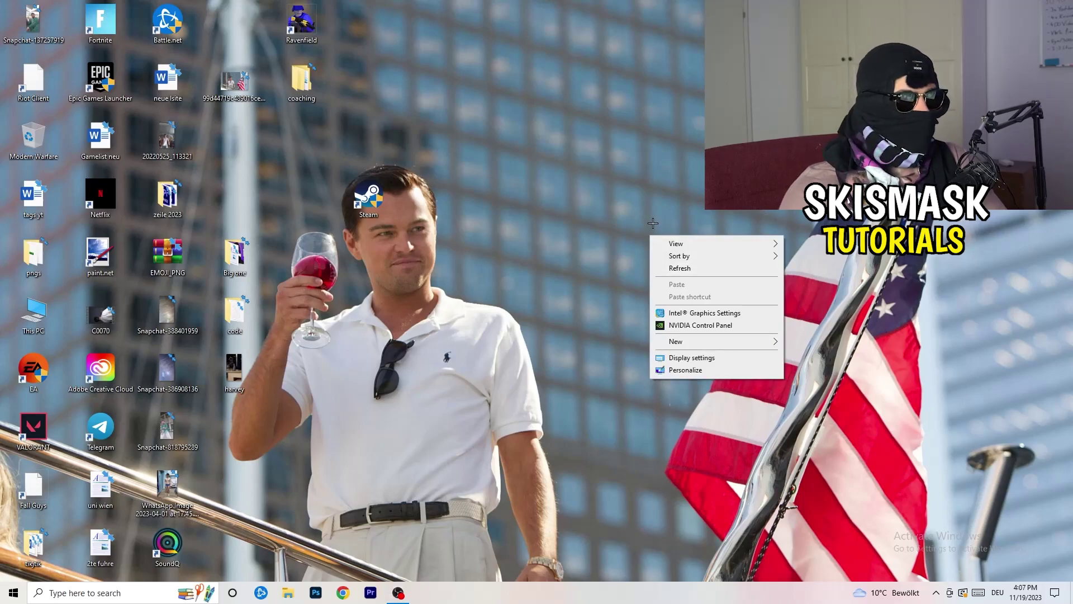
left_click(716, 326)
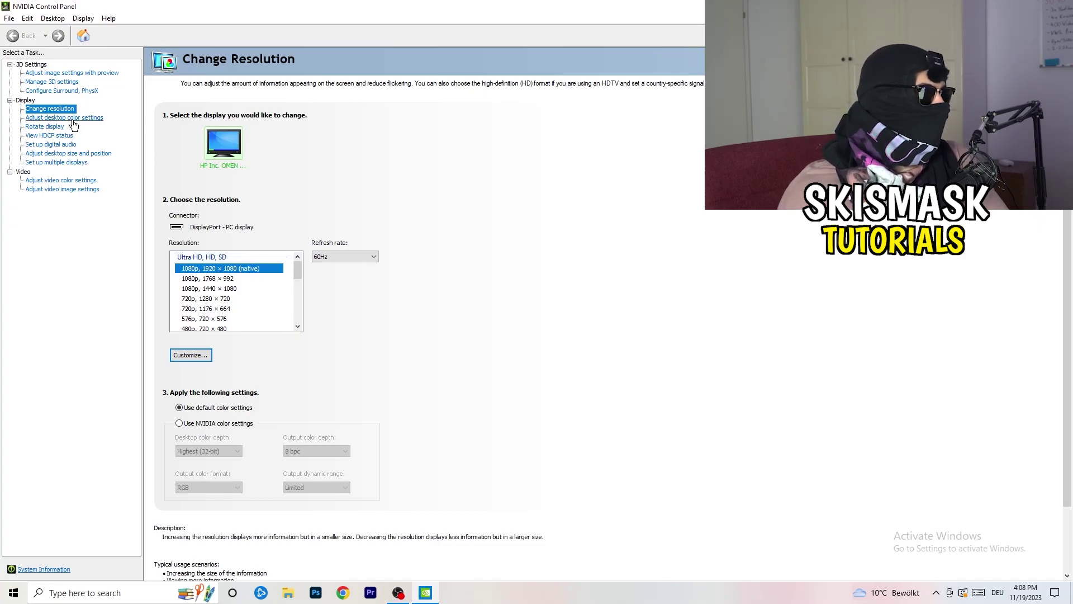
Step: Go to 'Adjust image settings with preview' under 3D Settings in the NVIDIA Control Panel
left_click(56, 74)
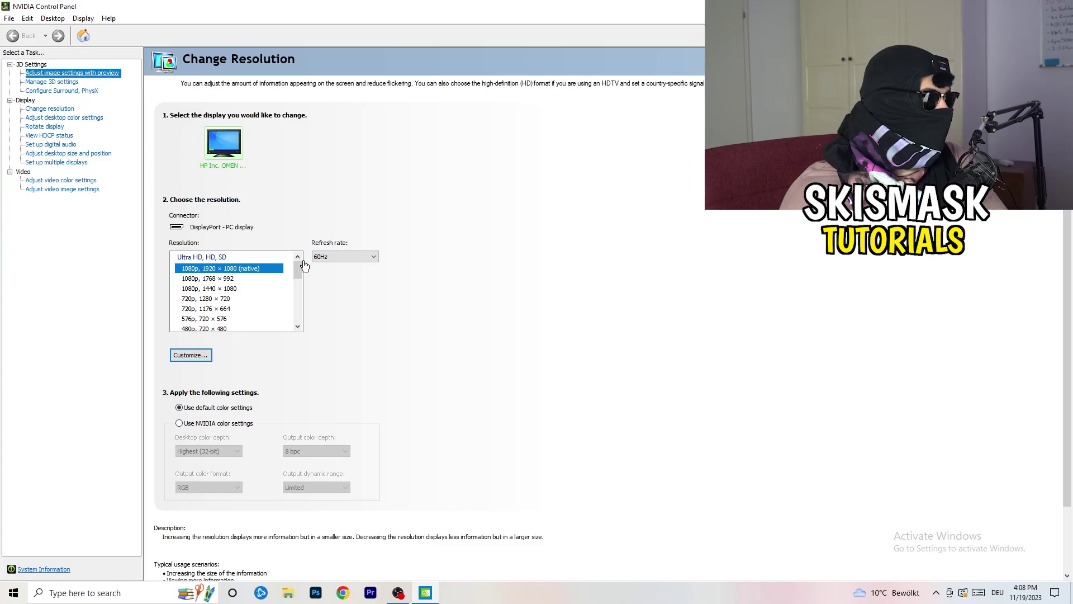